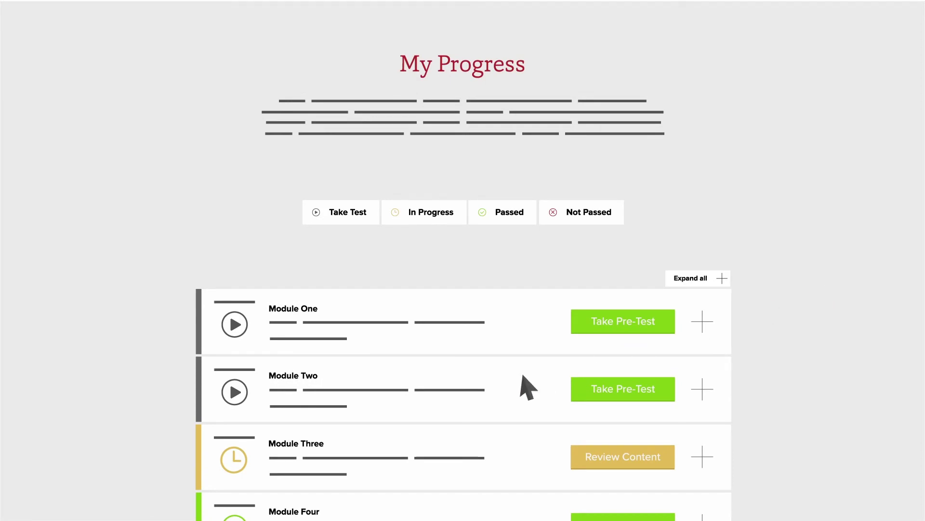
{"action": "scroll", "coordinate": [525, 386], "scroll_direction": "down", "scroll_amount": 3}
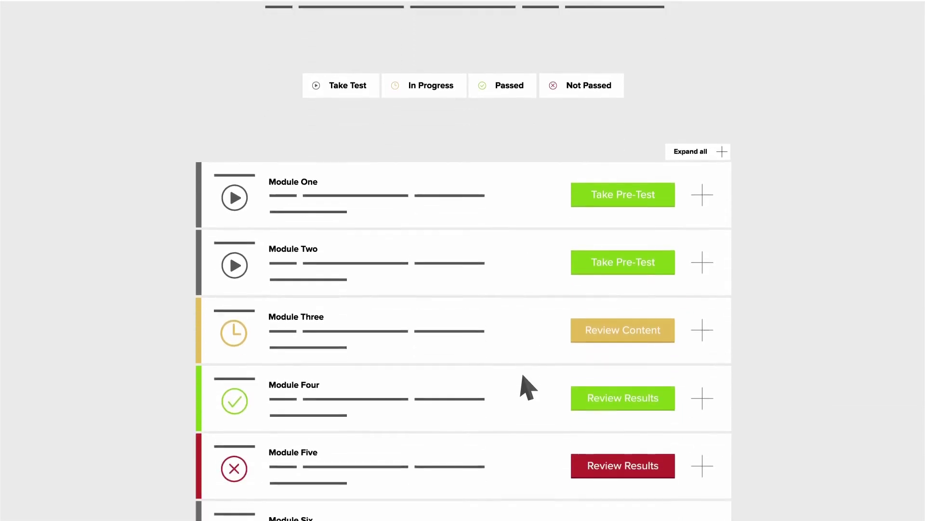
{"action": "scroll", "coordinate": [526, 387], "scroll_direction": "down", "scroll_amount": 2}
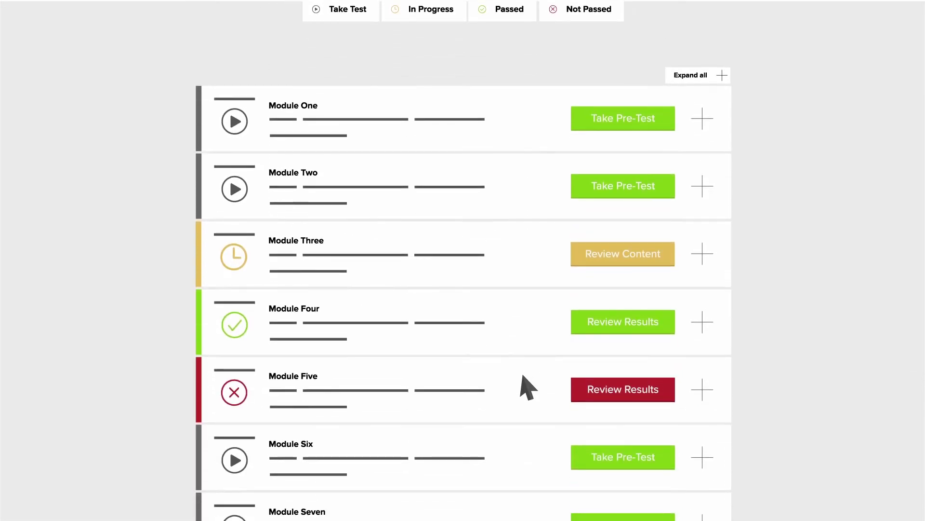
{"action": "scroll", "coordinate": [531, 384], "scroll_direction": "down", "scroll_amount": 1}
{"action": "scroll", "coordinate": [833, 289], "scroll_direction": "up", "scroll_amount": 3}
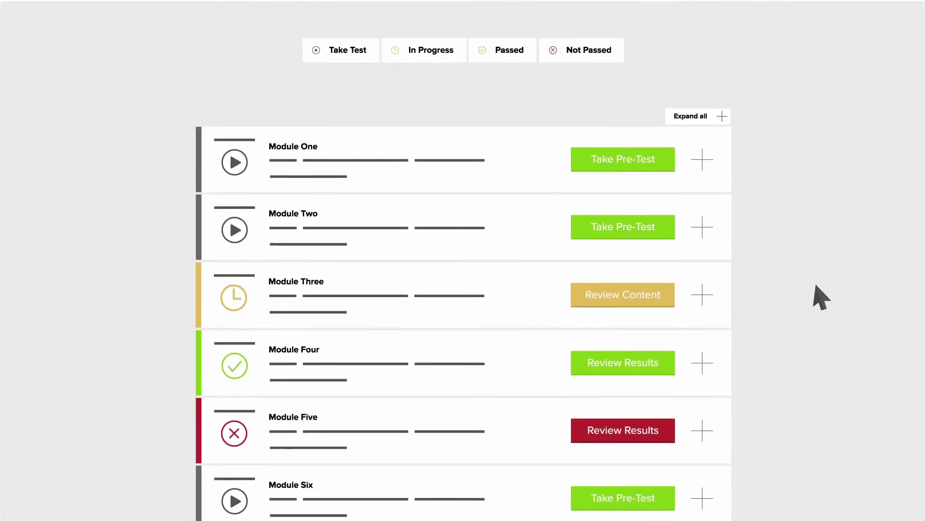
{"action": "scroll", "coordinate": [822, 297], "scroll_direction": "up", "scroll_amount": 3}
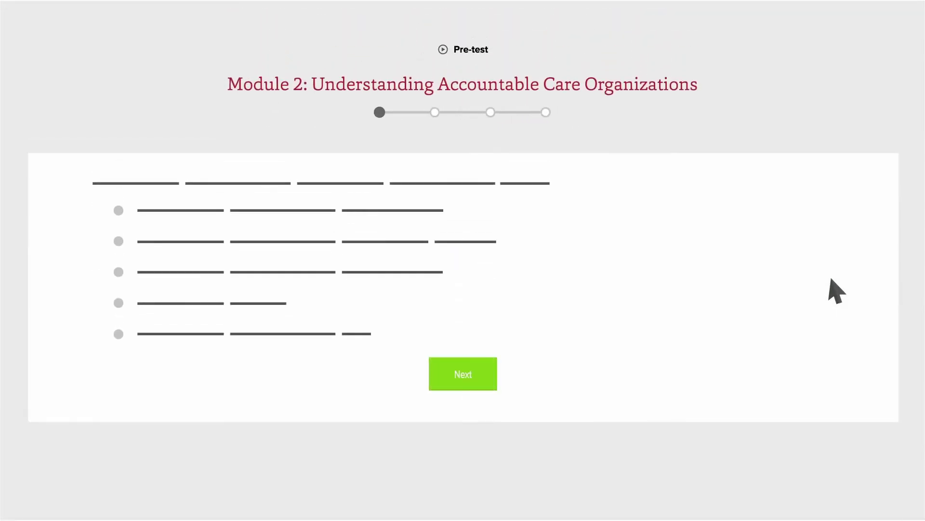
Answer pre-test questions one to three with the third, first and second choices, reaching question four
{"action": "left_click", "coordinate": [119, 272]}
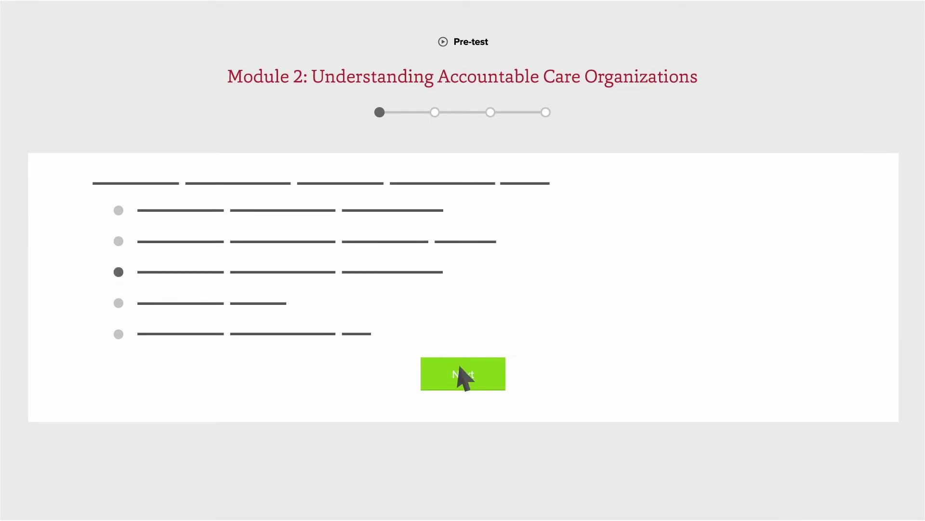
{"action": "left_click", "coordinate": [462, 374]}
{"action": "left_click", "coordinate": [119, 210]}
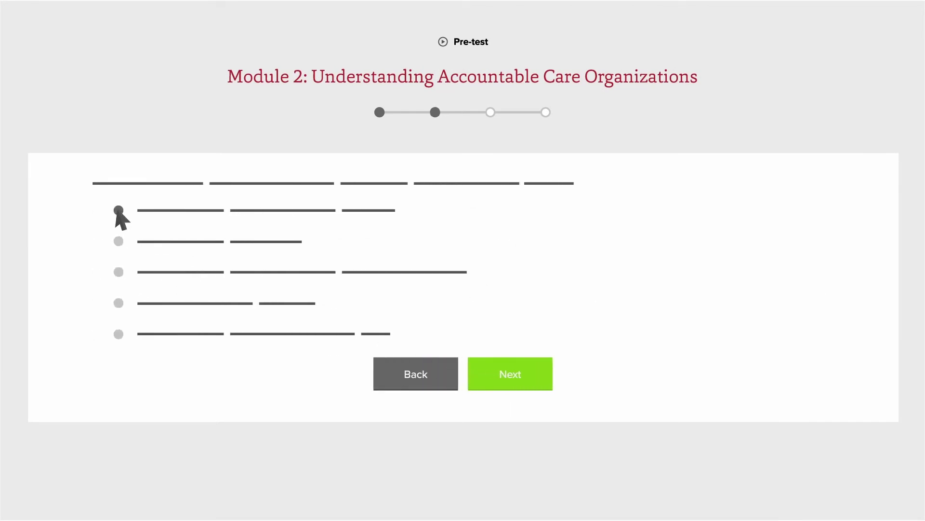
{"action": "left_click", "coordinate": [512, 376]}
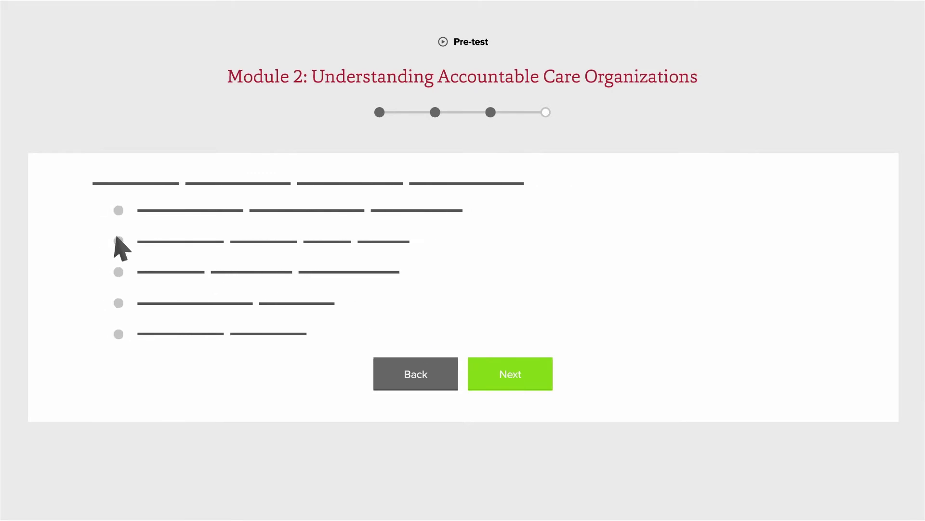
{"action": "left_click", "coordinate": [119, 241]}
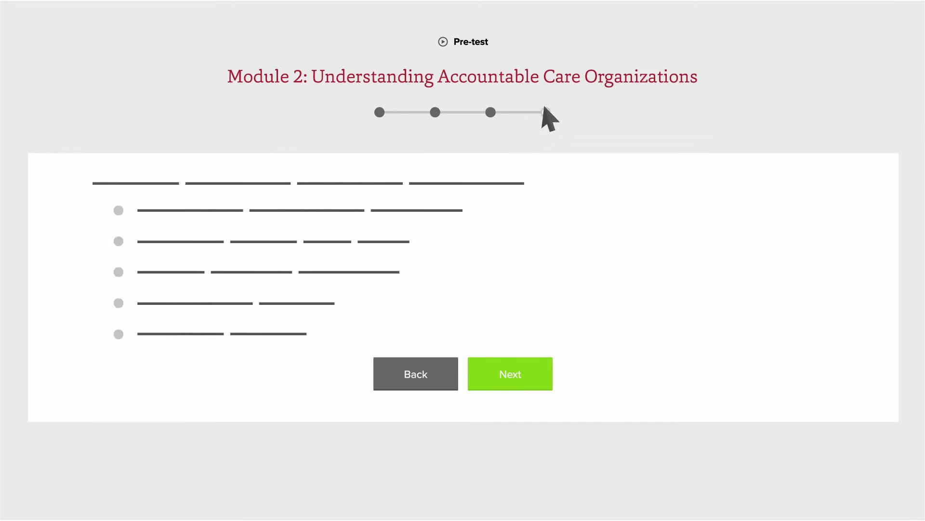
{"action": "left_click", "coordinate": [546, 113]}
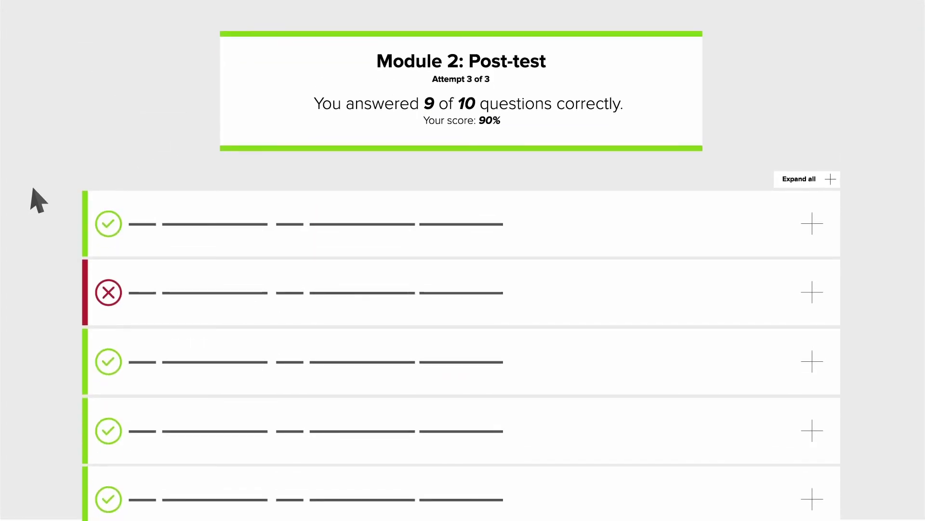
Expand the missed post-test question's row to view its correct answer, then collapse it
{"action": "left_click", "coordinate": [812, 291]}
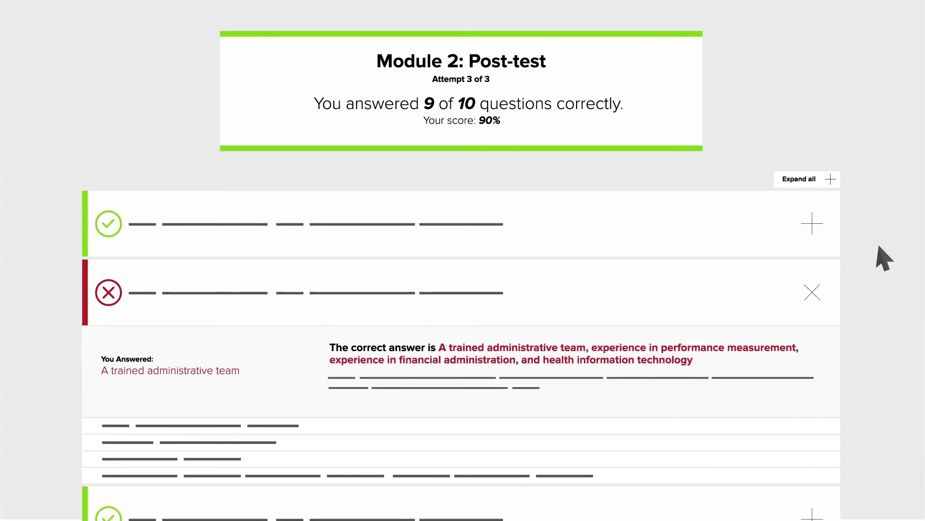
{"action": "left_click", "coordinate": [812, 292]}
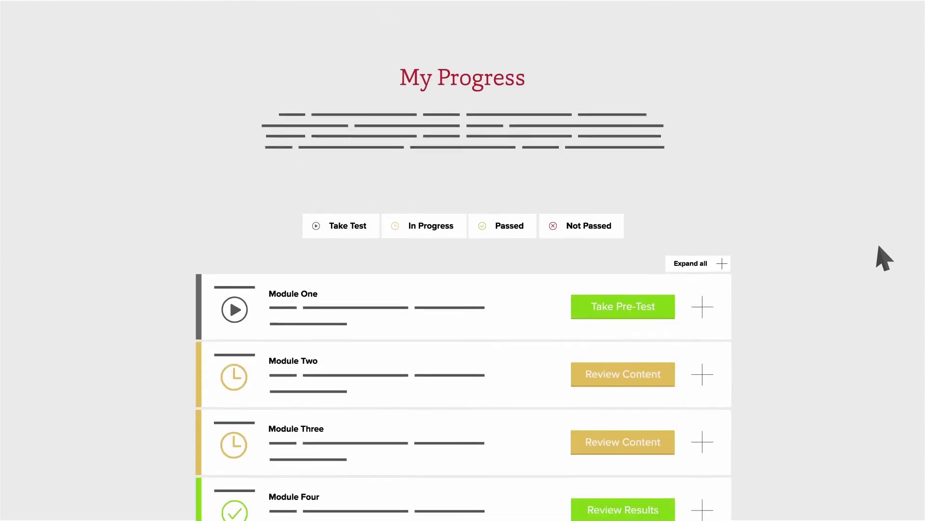
{"action": "scroll", "coordinate": [789, 242], "scroll_direction": "down", "scroll_amount": 5}
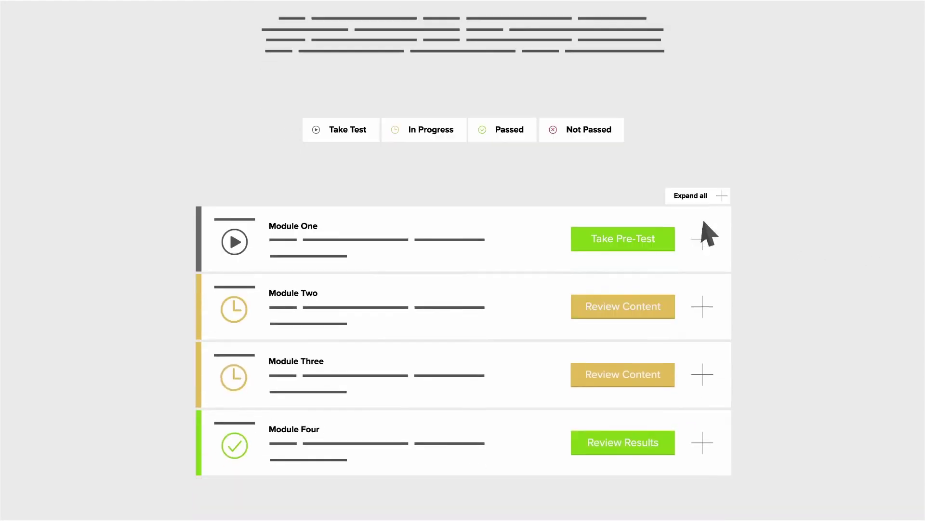
Expand the Module Two row to show pre-test 3/10 and post-test attempt 1 at 4/10
{"action": "left_click", "coordinate": [702, 225]}
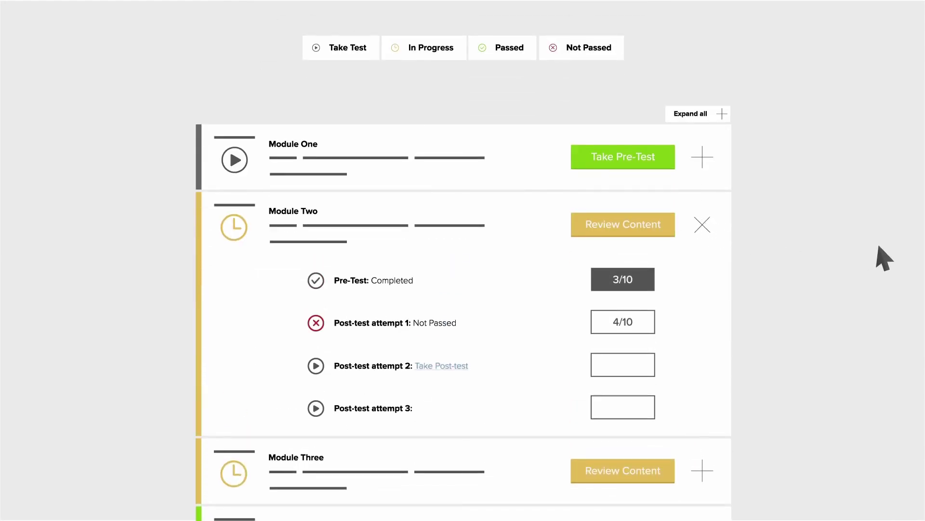